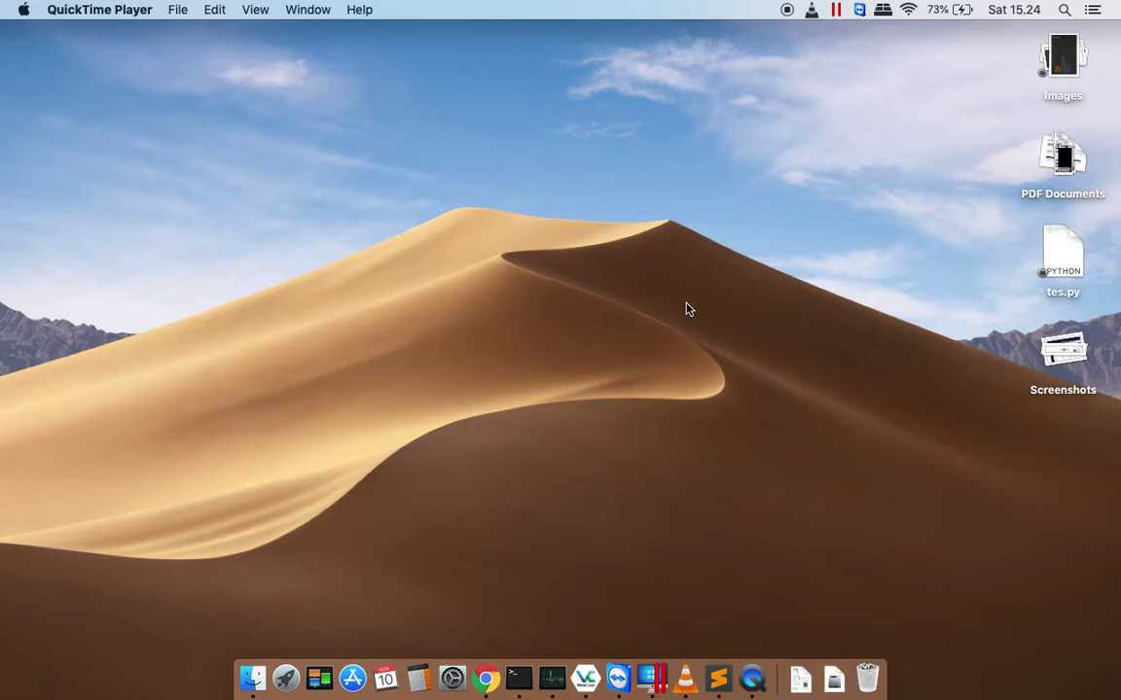
# - Try to open the Ubuntu Server Webmin.pvm virtual machine from the Parallels folder, declaring it as copied
pyautogui.click(252, 678)
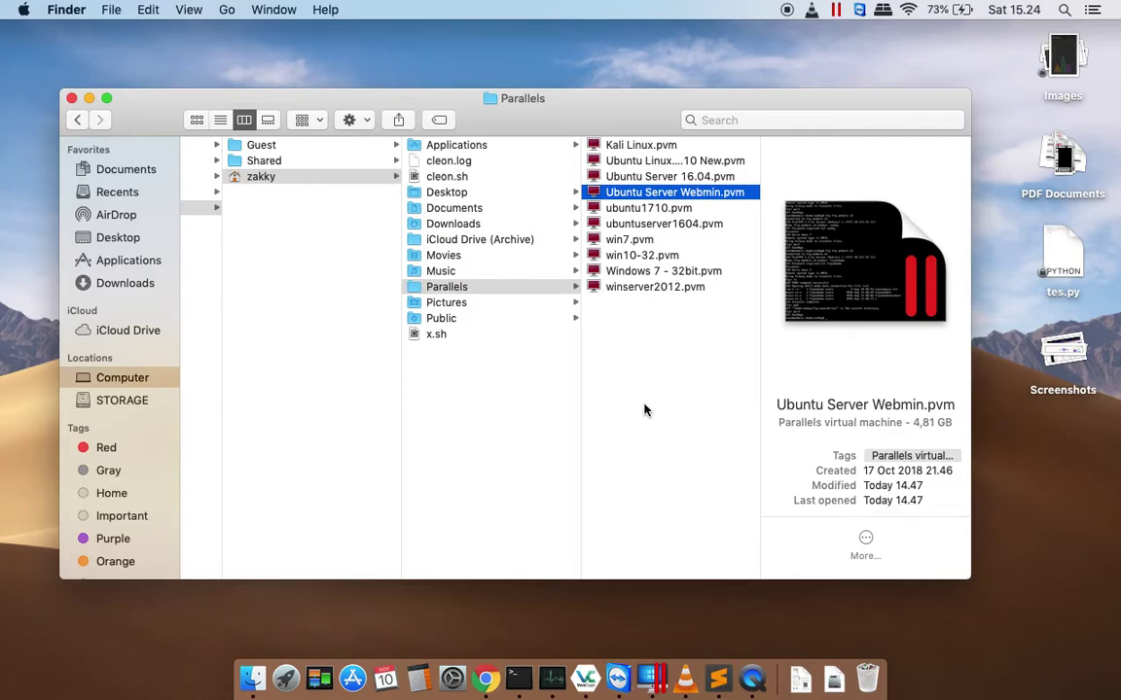
pyautogui.doubleClick(670, 193)
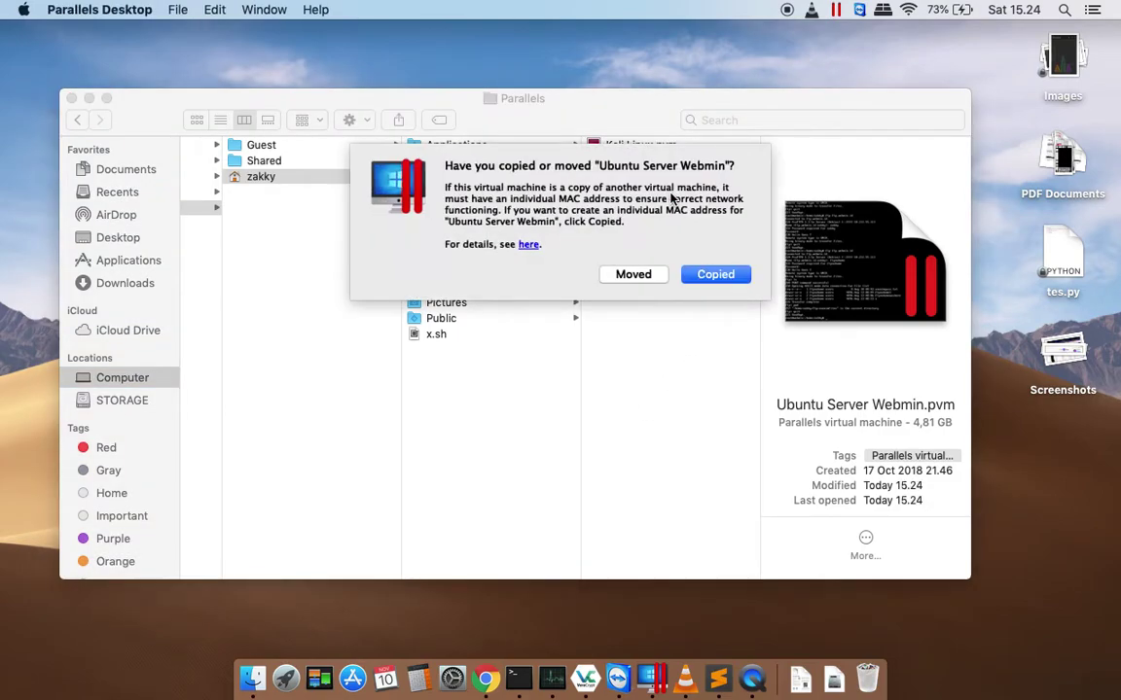
pyautogui.click(717, 275)
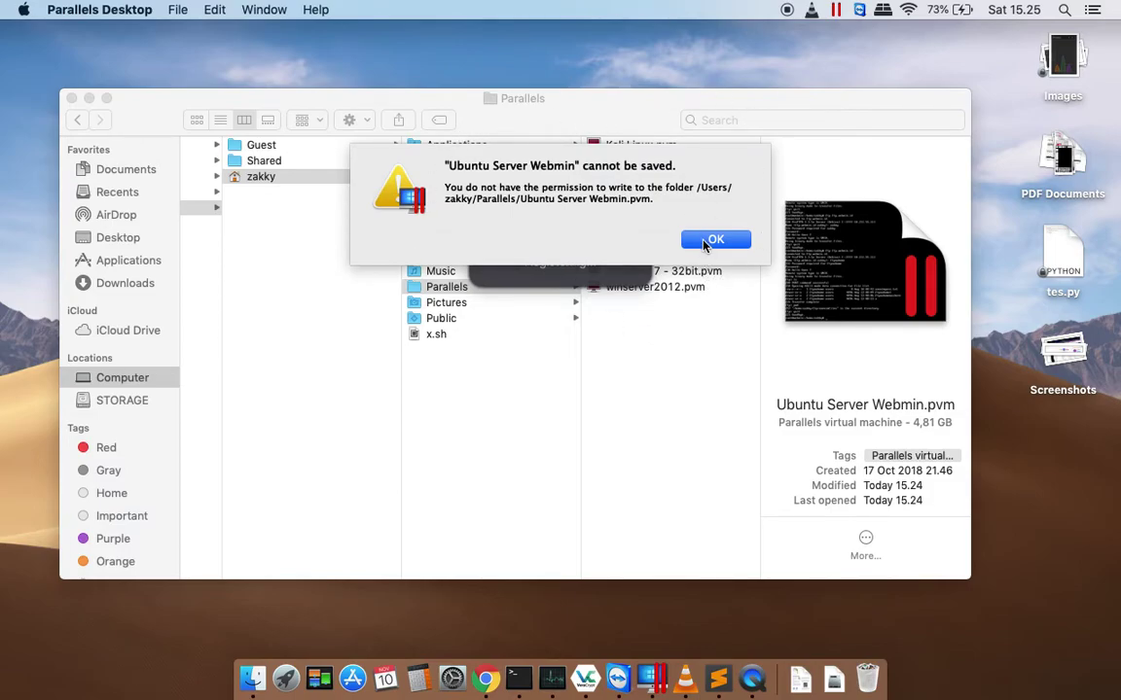
pyautogui.click(706, 243)
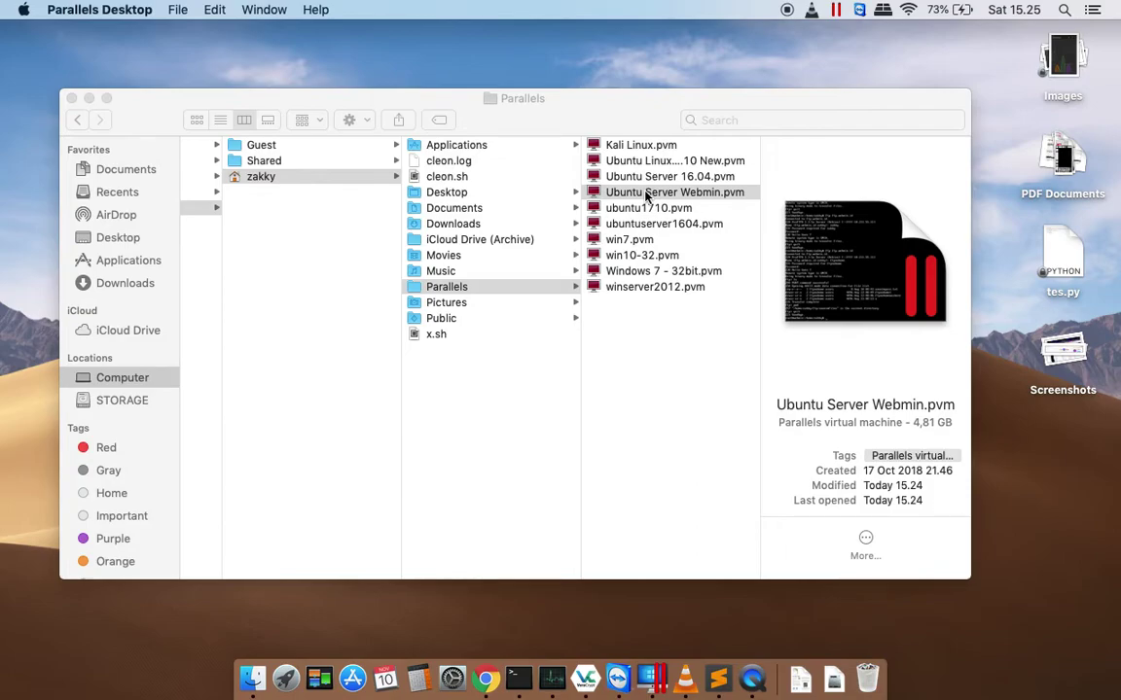
# - Switch to Terminal, change to the Parallels directory in the home folder and list its contents
pyautogui.click(517, 678)
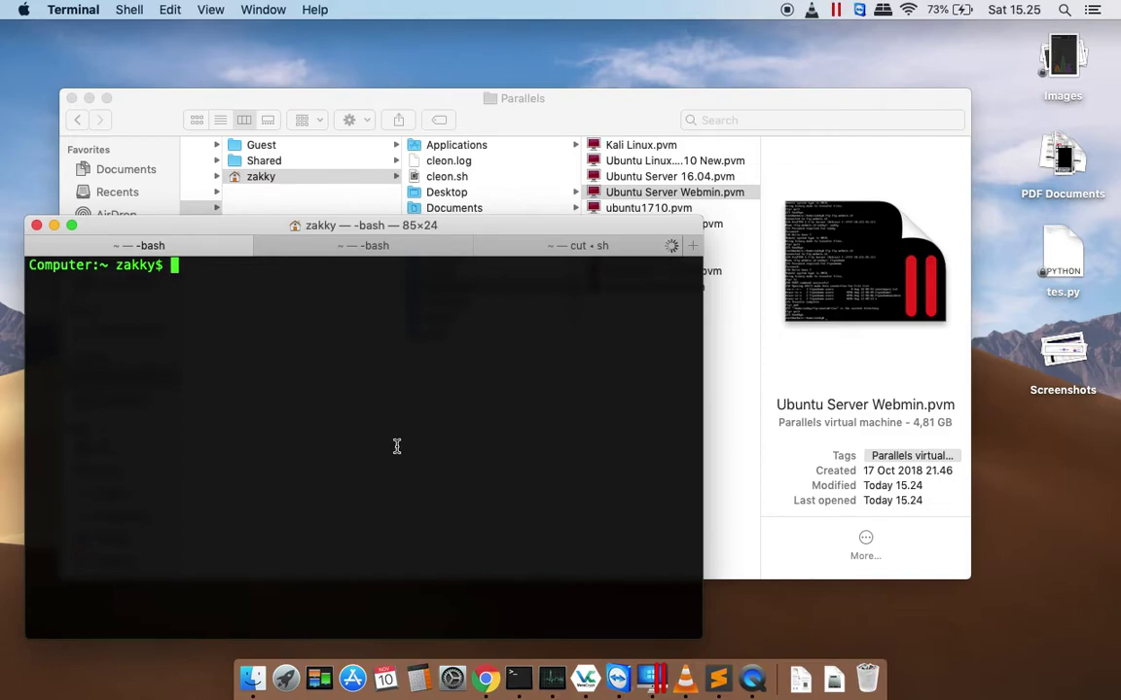
pyautogui.write('cd Pa')
pyautogui.press('Tab')
pyautogui.press('Return')
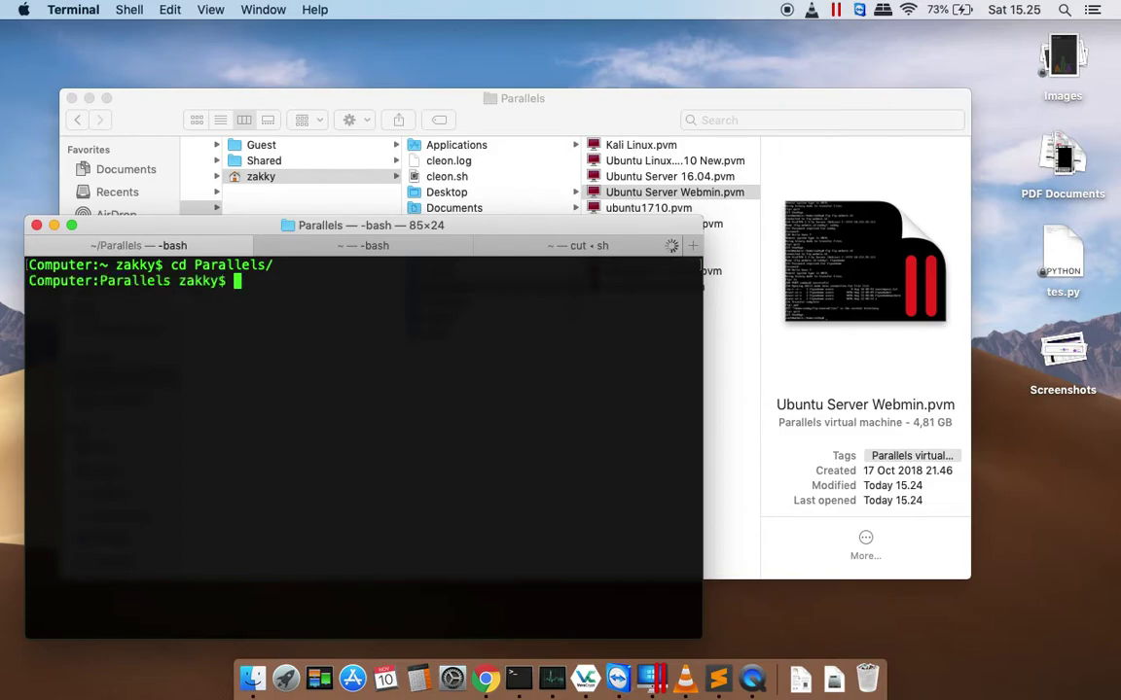
pyautogui.write('ls')
pyautogui.press('Return')
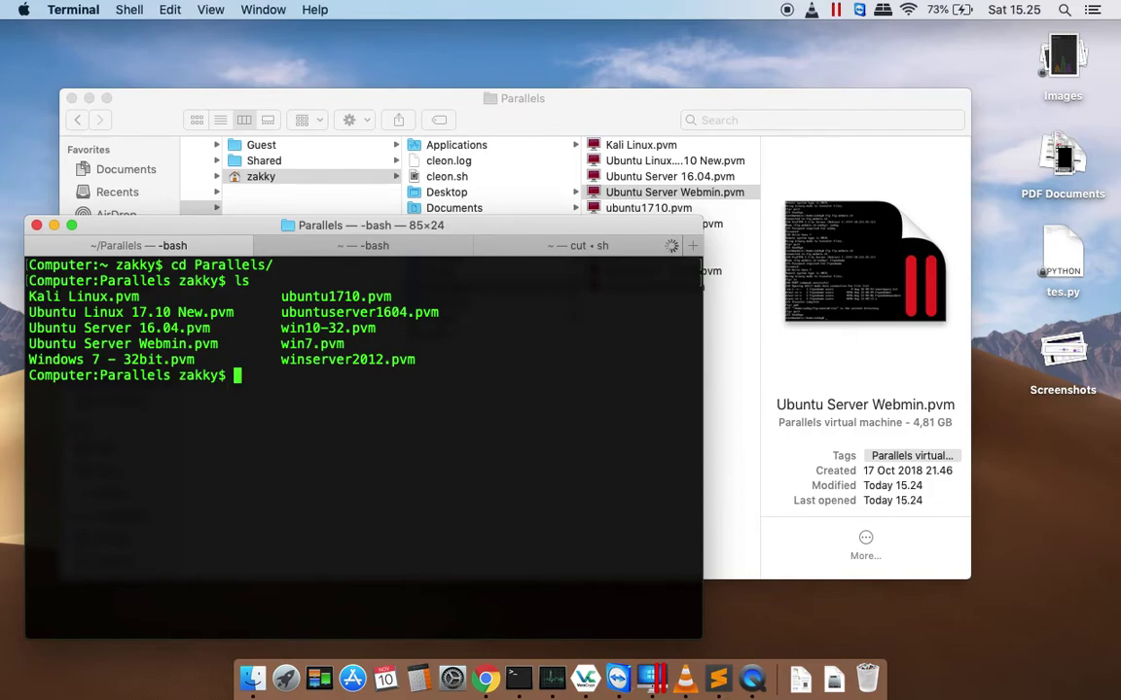
# - Create a directory named ubuntuserverwebmin inside Parallels
pyautogui.write('mkdir ubutu')
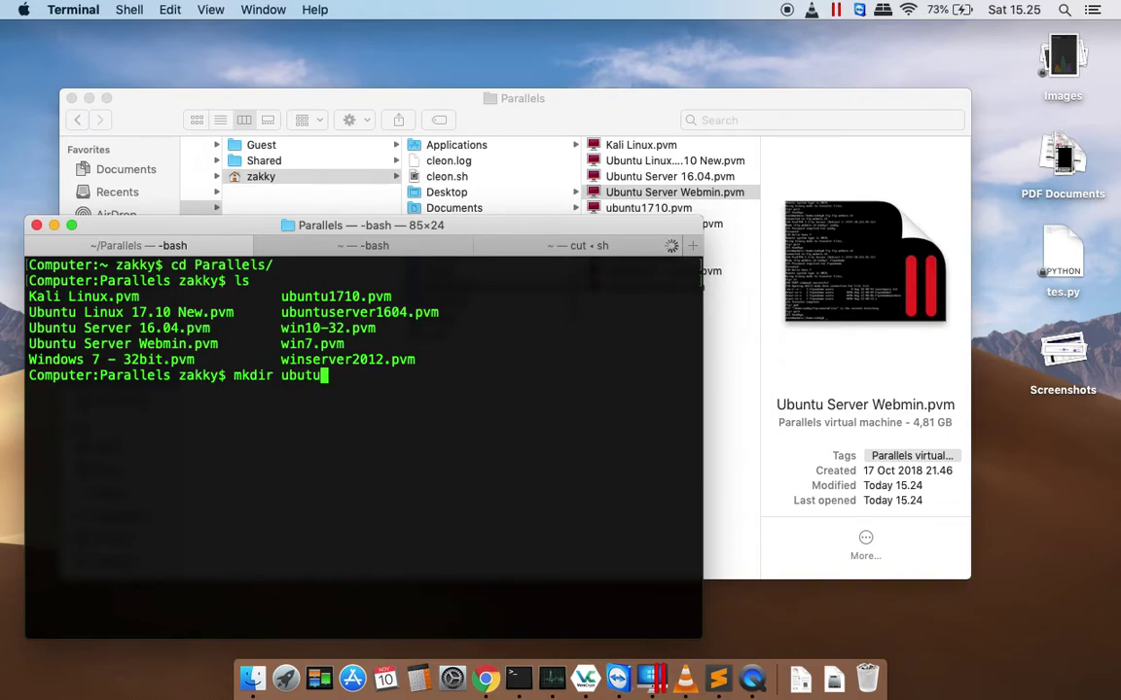
pyautogui.press('BackSpace')
pyautogui.press('BackSpace')
pyautogui.write('ntuserver')
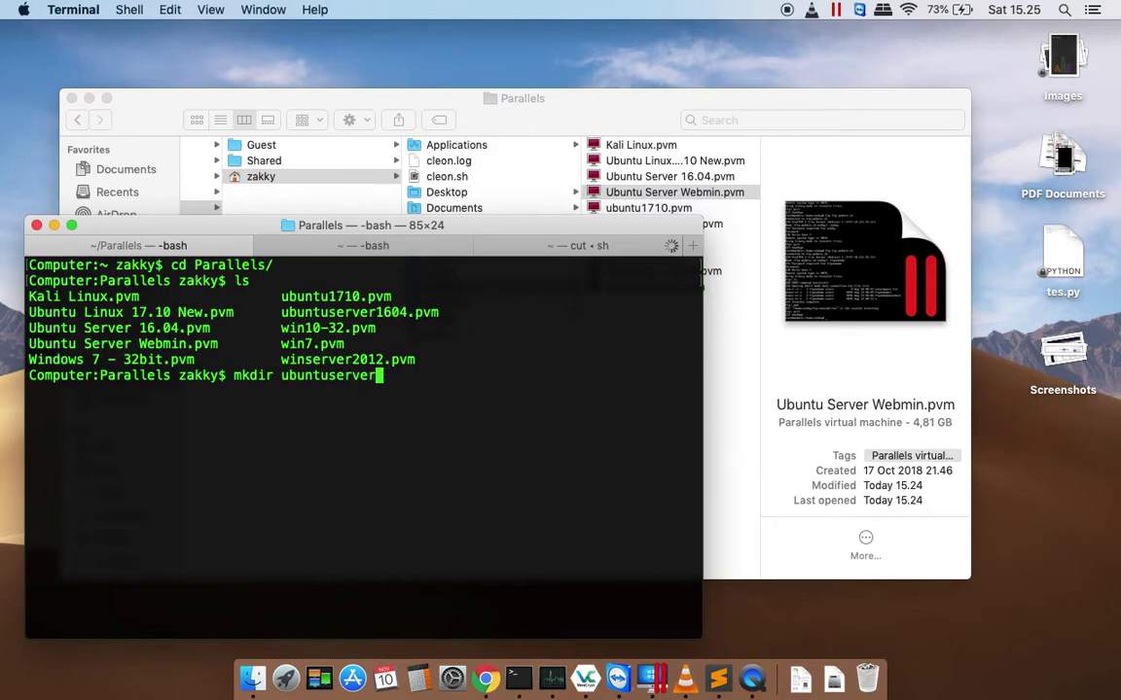
pyautogui.write('webmin')
pyautogui.press('Return')
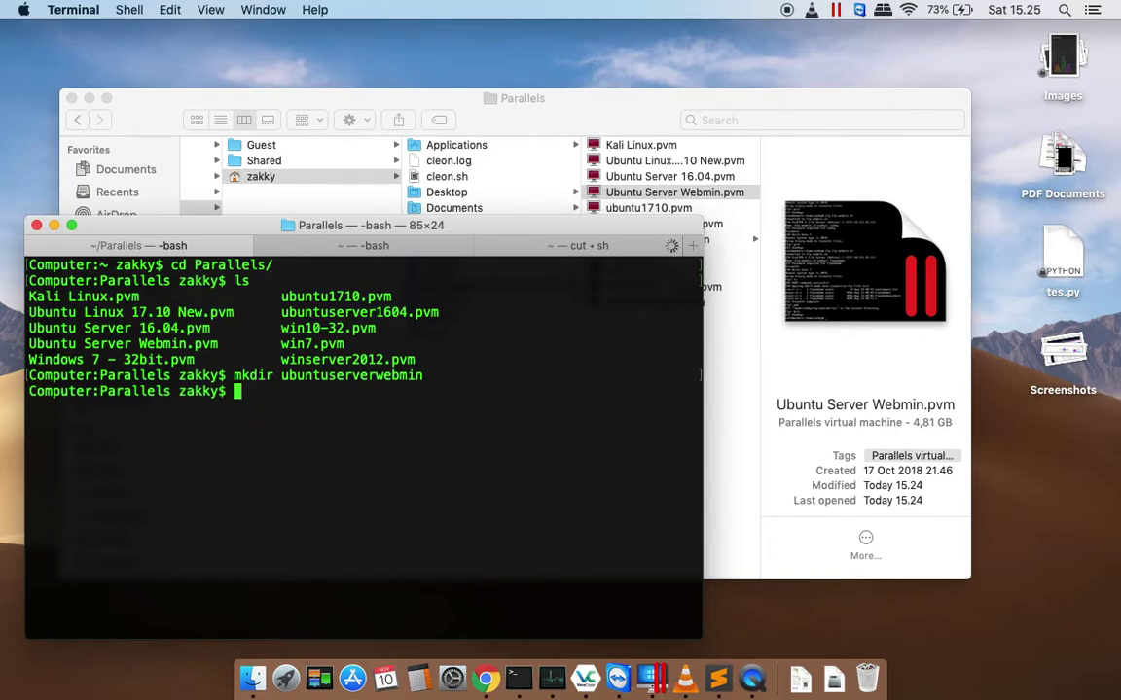
# - Change into the Ubuntu Server Webmin.pvm directory and list its files on a cleared terminal screen
pyautogui.write('cd Ub')
pyautogui.press('Tab')
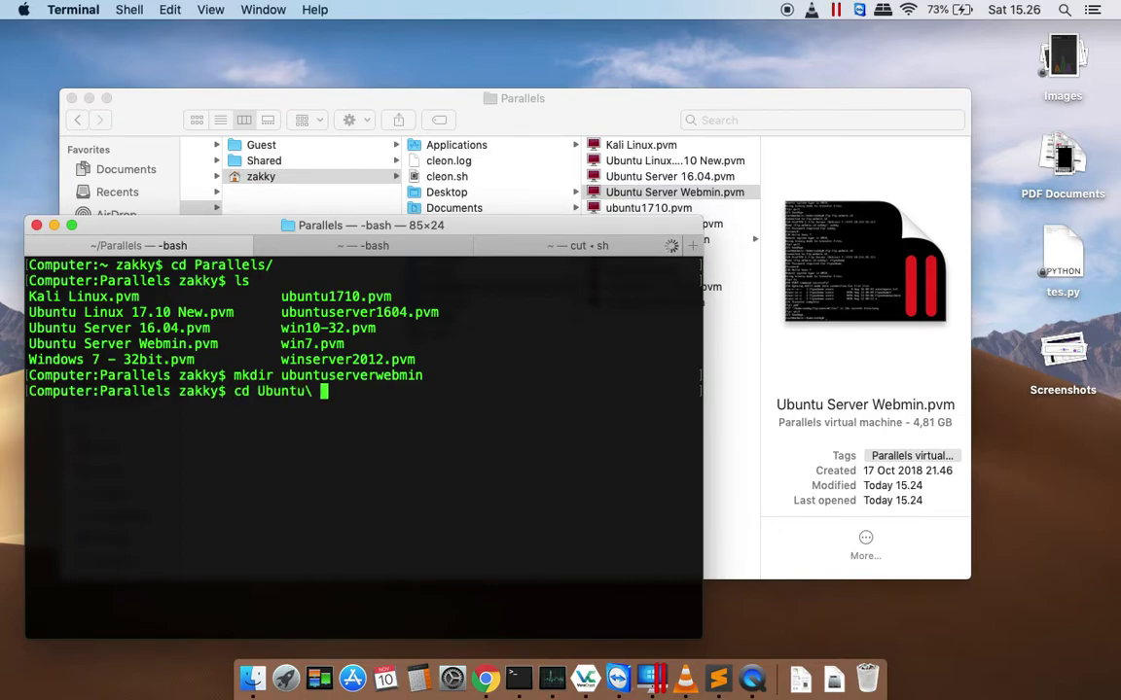
pyautogui.write('S')
pyautogui.press('Tab')
pyautogui.write('W')
pyautogui.press('Tab')
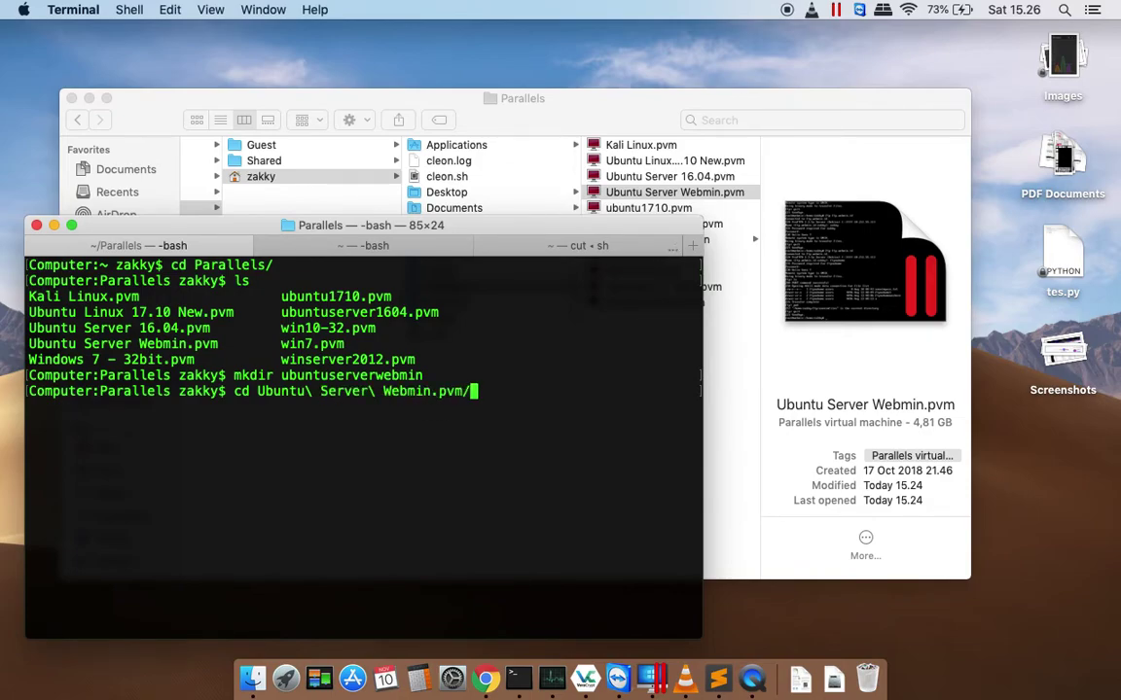
pyautogui.press('Return')
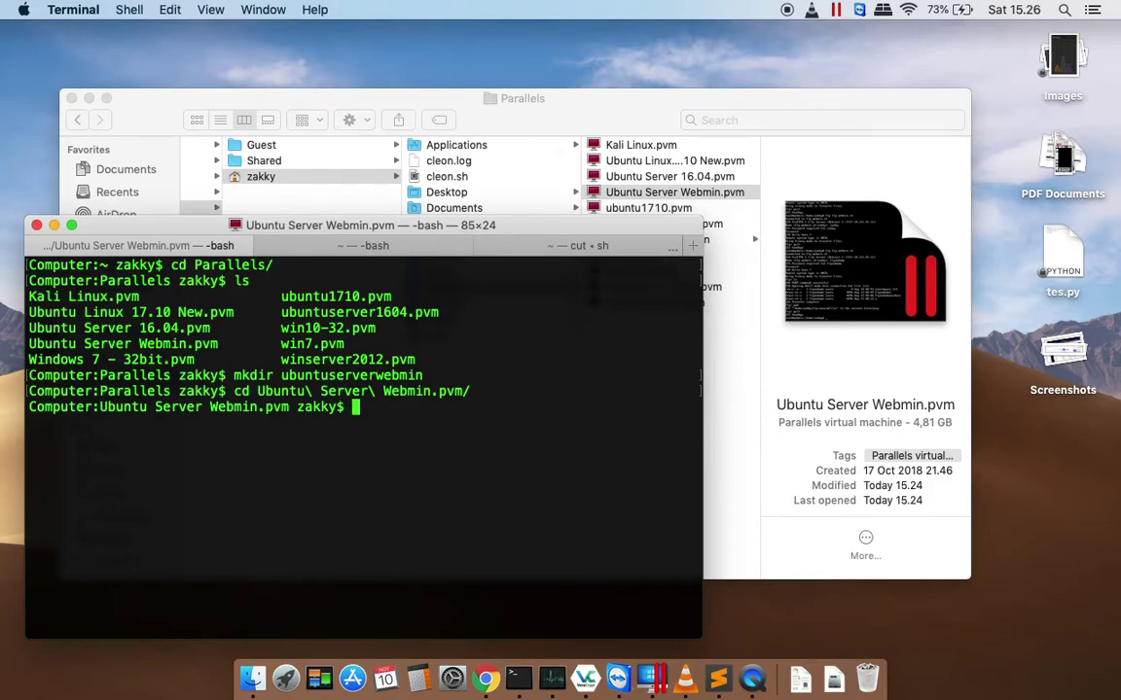
pyautogui.hotkey('ctrl', 'l')
pyautogui.write('ls')
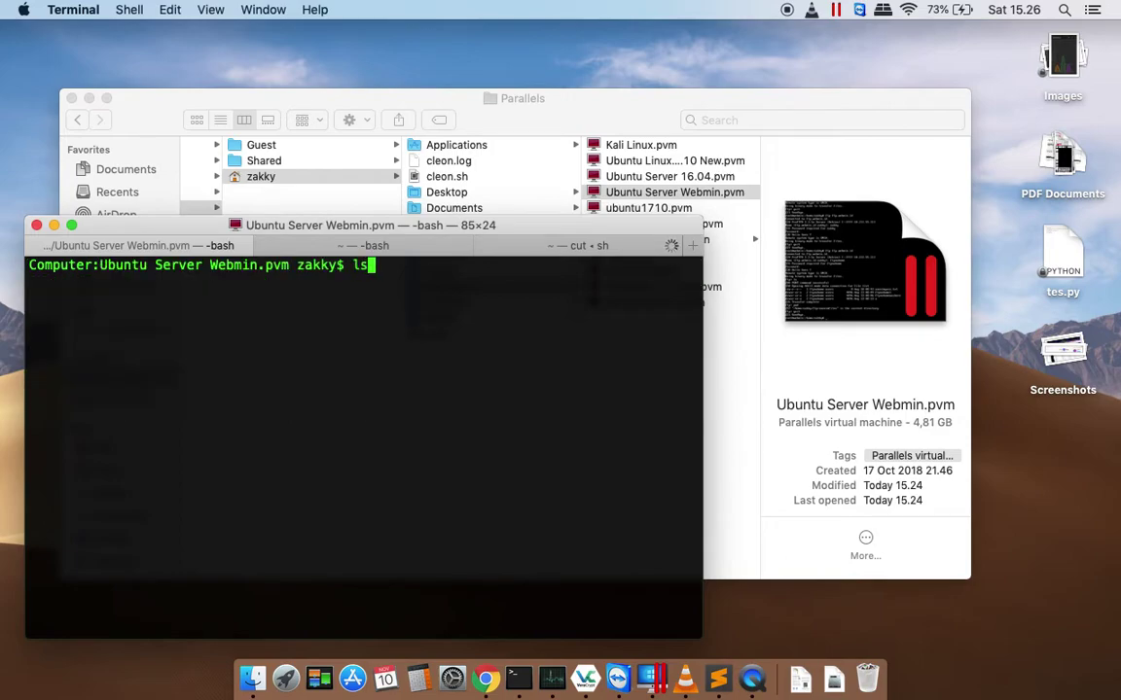
pyautogui.press('Return')
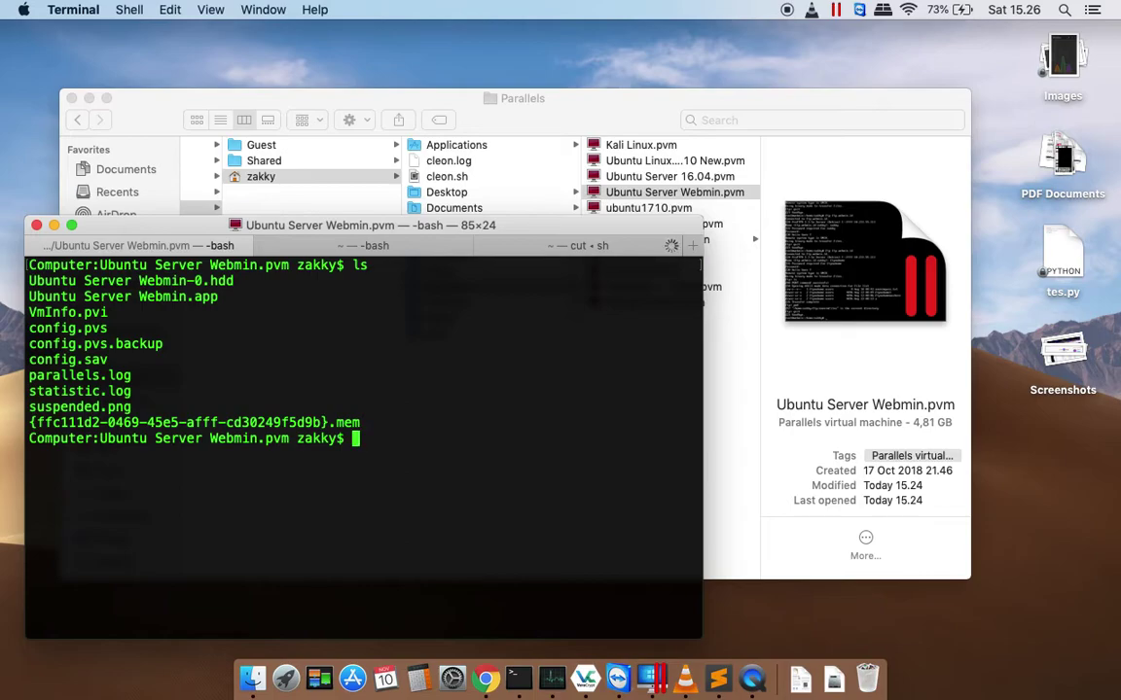
# - Copy everything in the current directory recursively to ../ubuntuserverwebmin/ with cp -R
pyautogui.write('cp -R * ../ub')
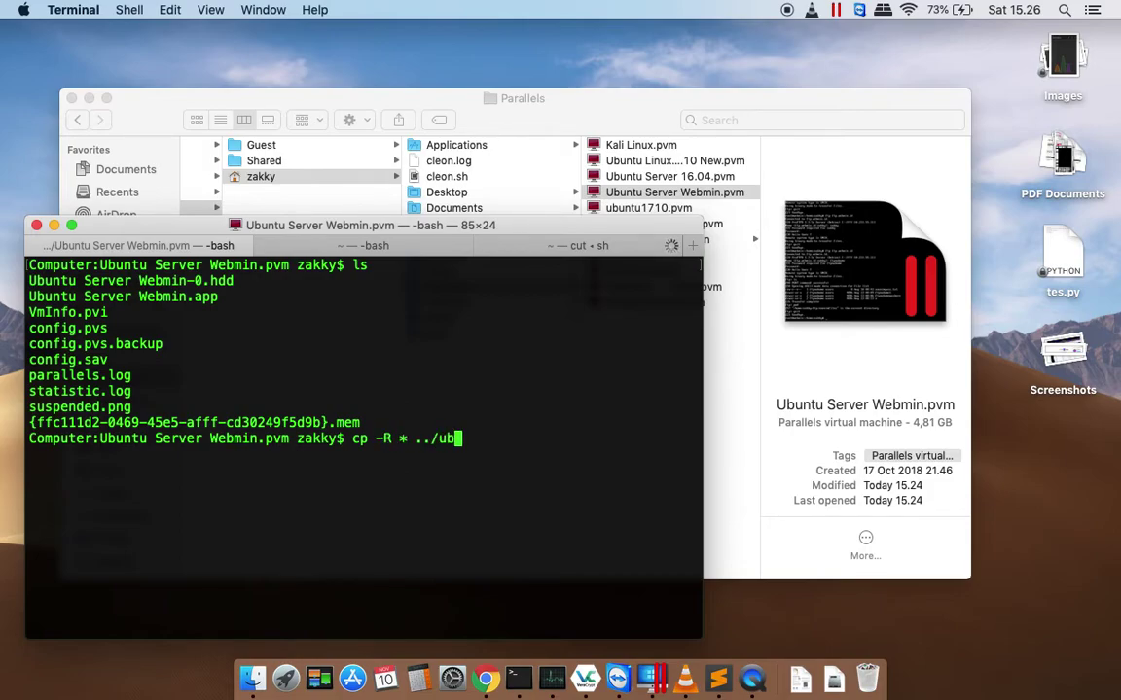
pyautogui.write('untuserverw')
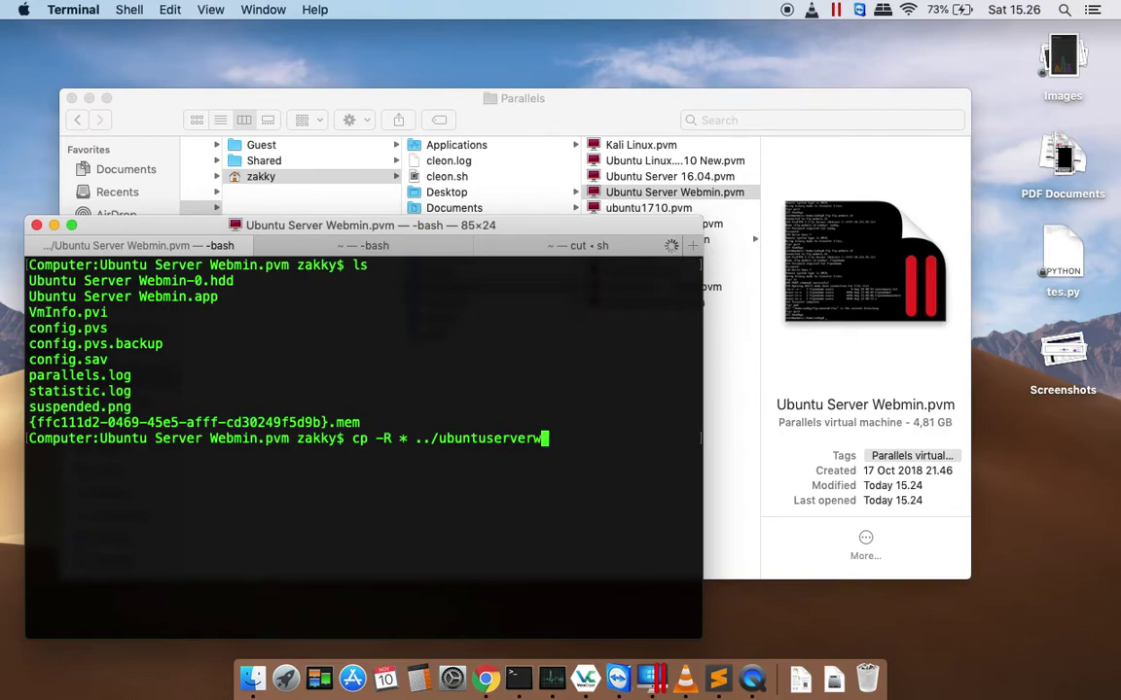
pyautogui.press('Tab')
pyautogui.press('Return')
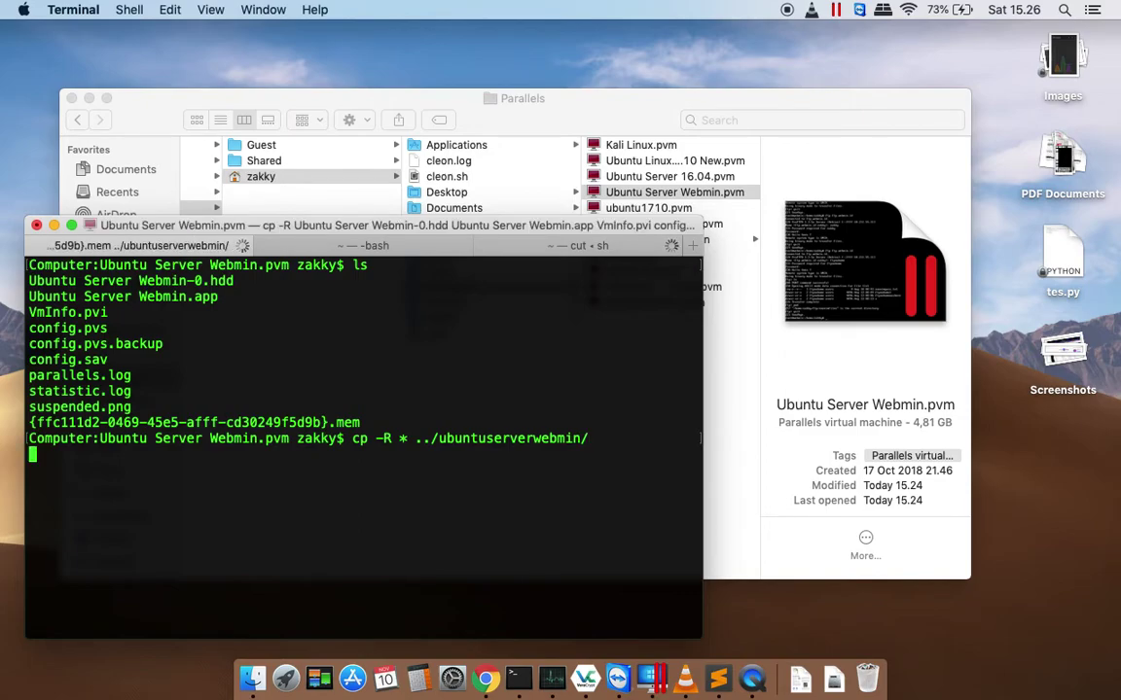
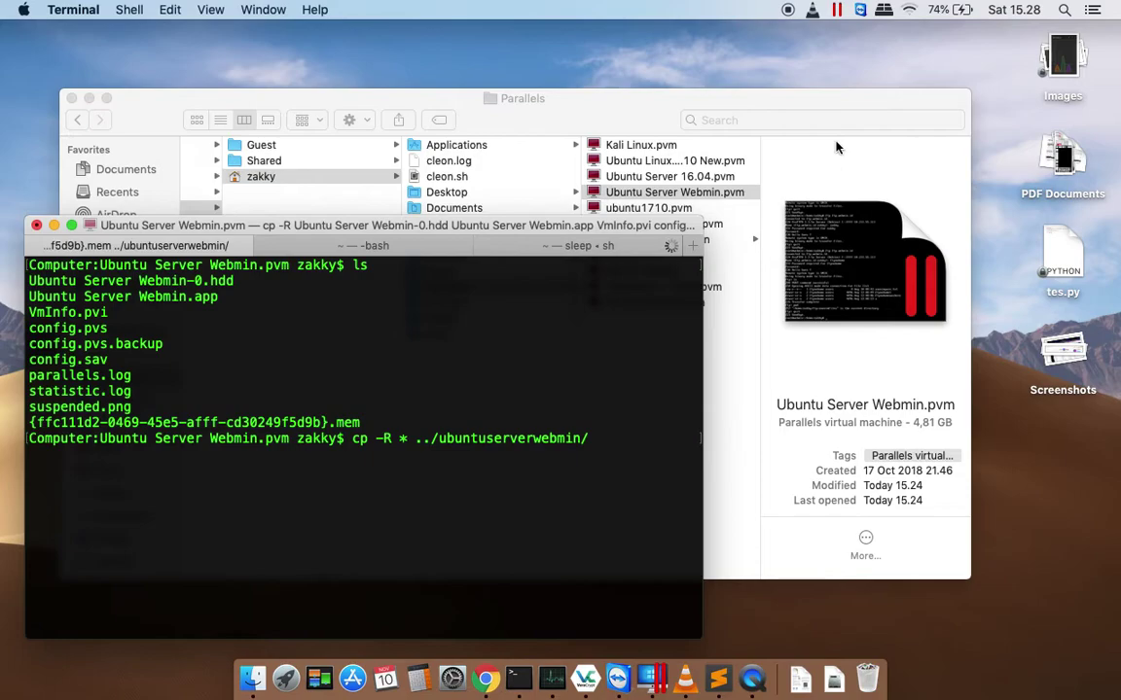
# - Turn the computer's Wi-Fi off
pyautogui.click(907, 14)
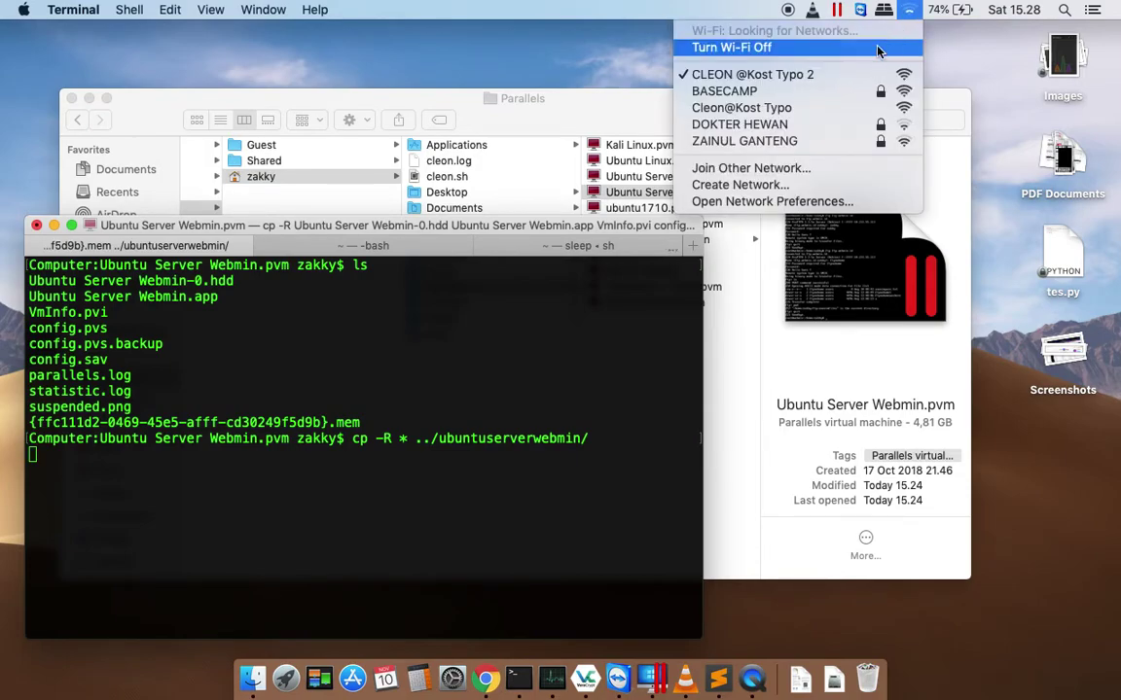
pyautogui.click(798, 45)
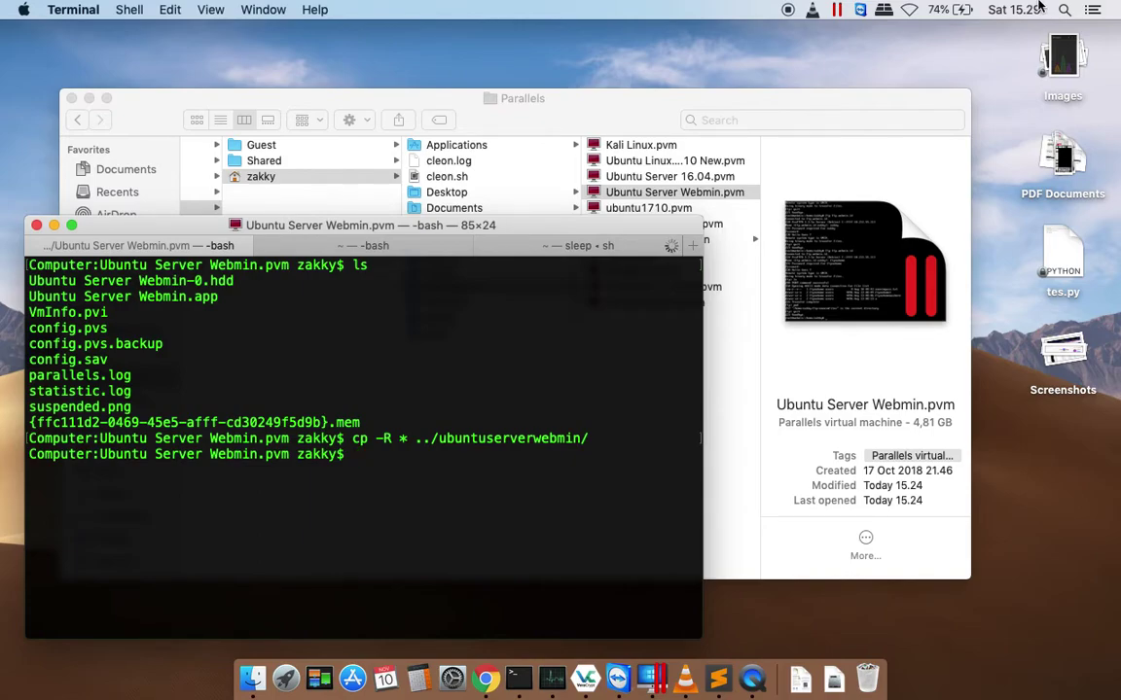
# - Switch to Finder and rename the ubuntuserverwebmin folder in Parallels to ubuntuserverwebmin.pvm, accepting the added extension
pyautogui.click(663, 98)
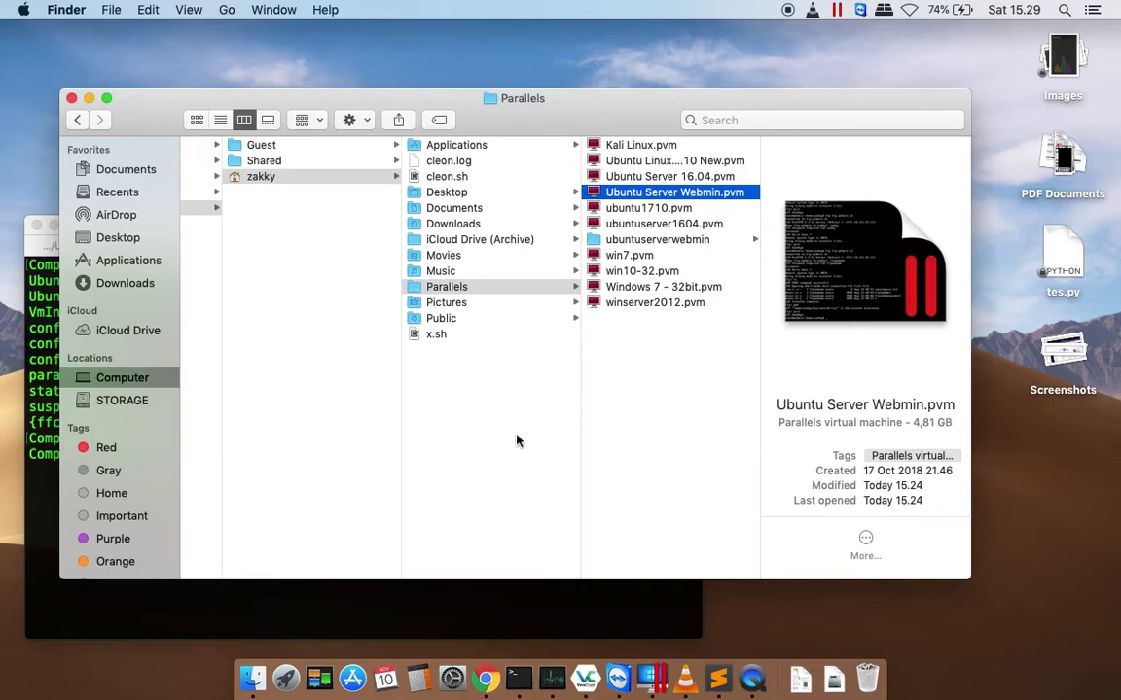
pyautogui.press('Left')
pyautogui.press('Left')
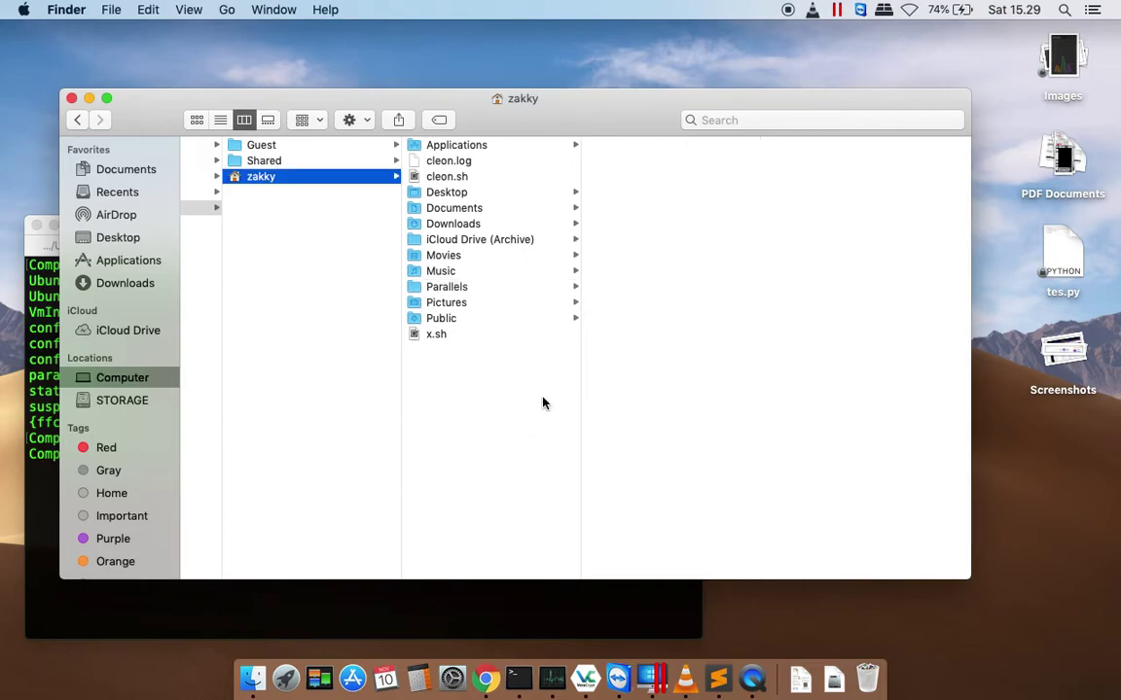
pyautogui.click(468, 288)
pyautogui.click(646, 241)
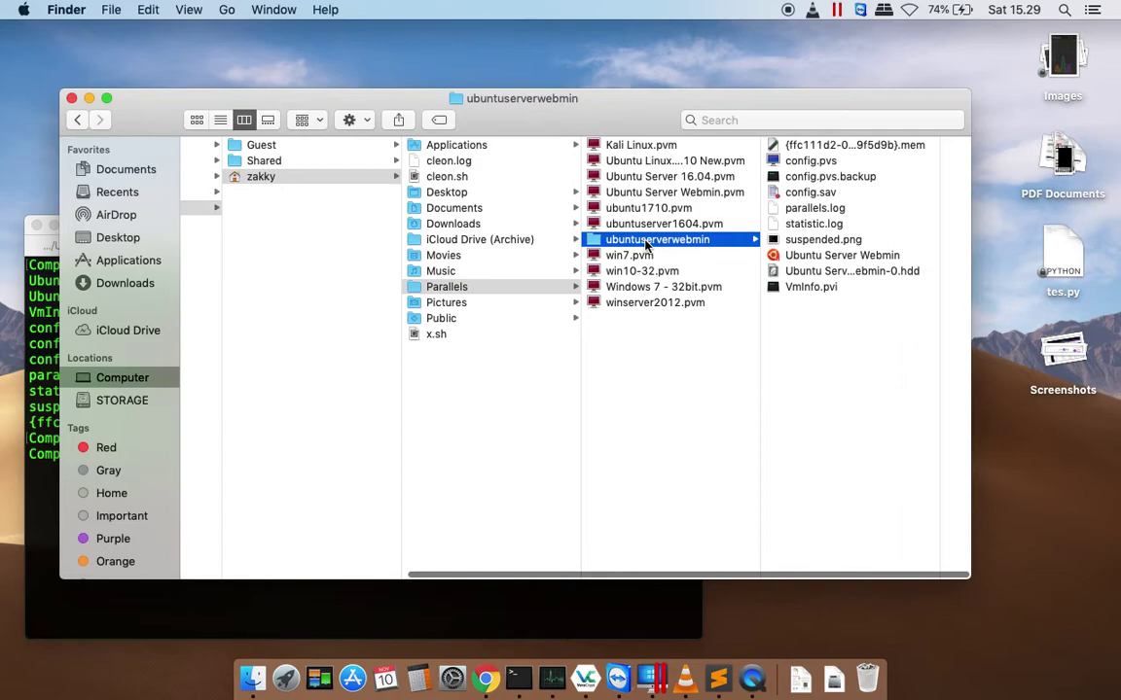
pyautogui.rightClick(645, 245)
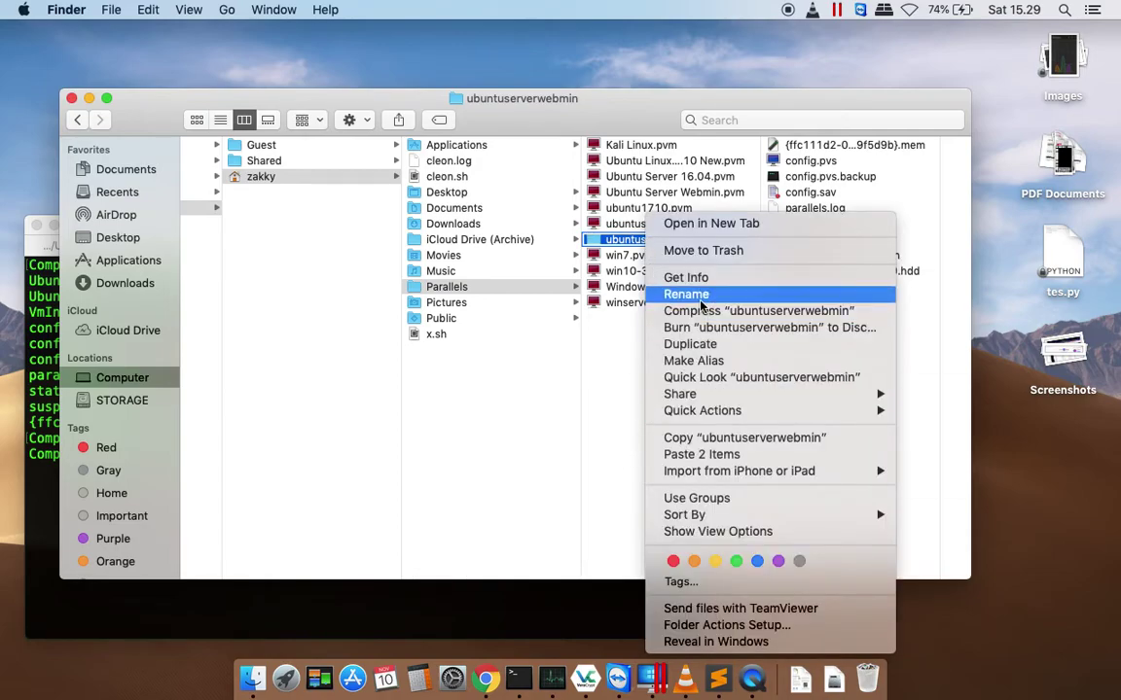
pyautogui.click(701, 295)
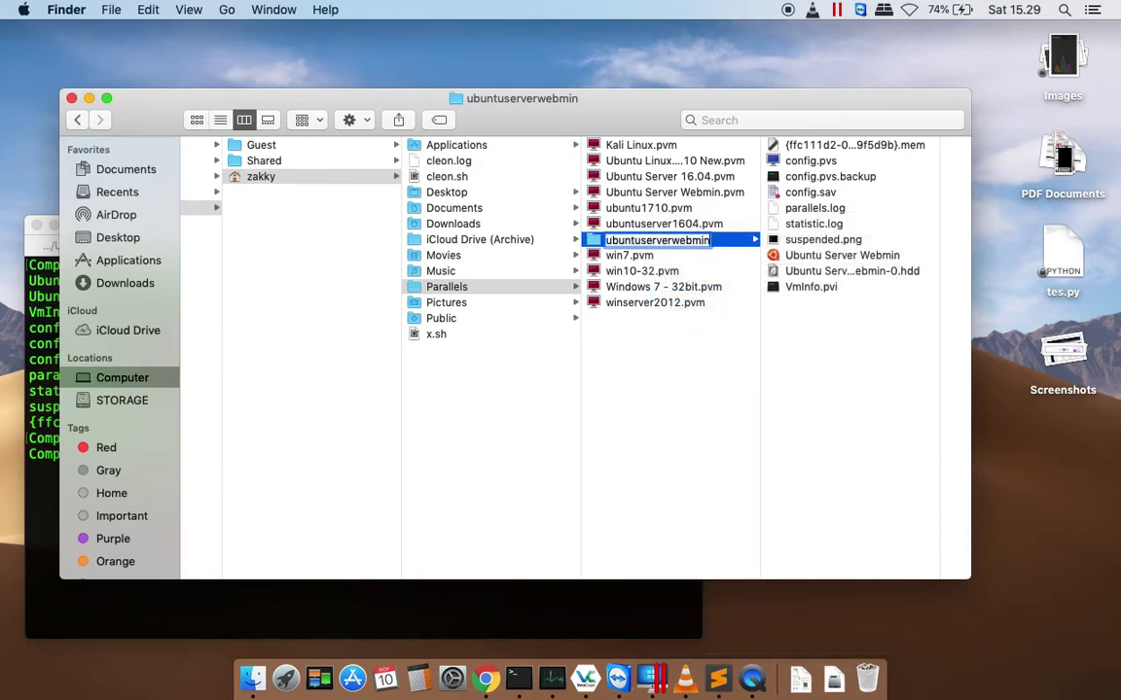
pyautogui.write('.pvm')
pyautogui.press('Return')
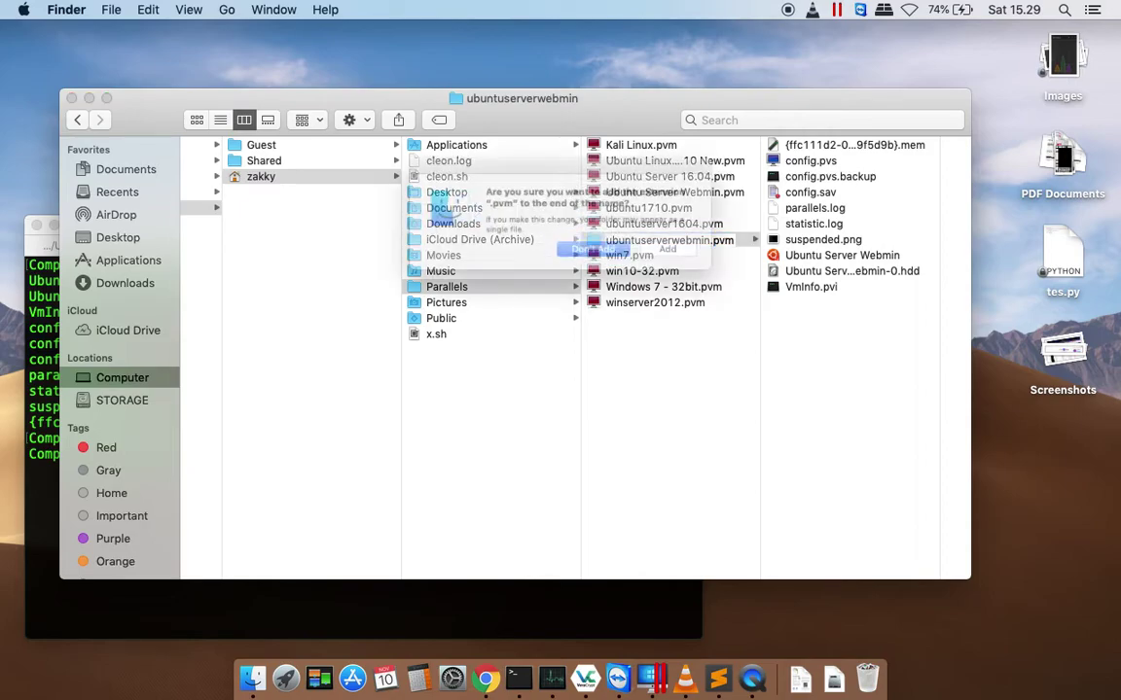
pyautogui.click(713, 257)
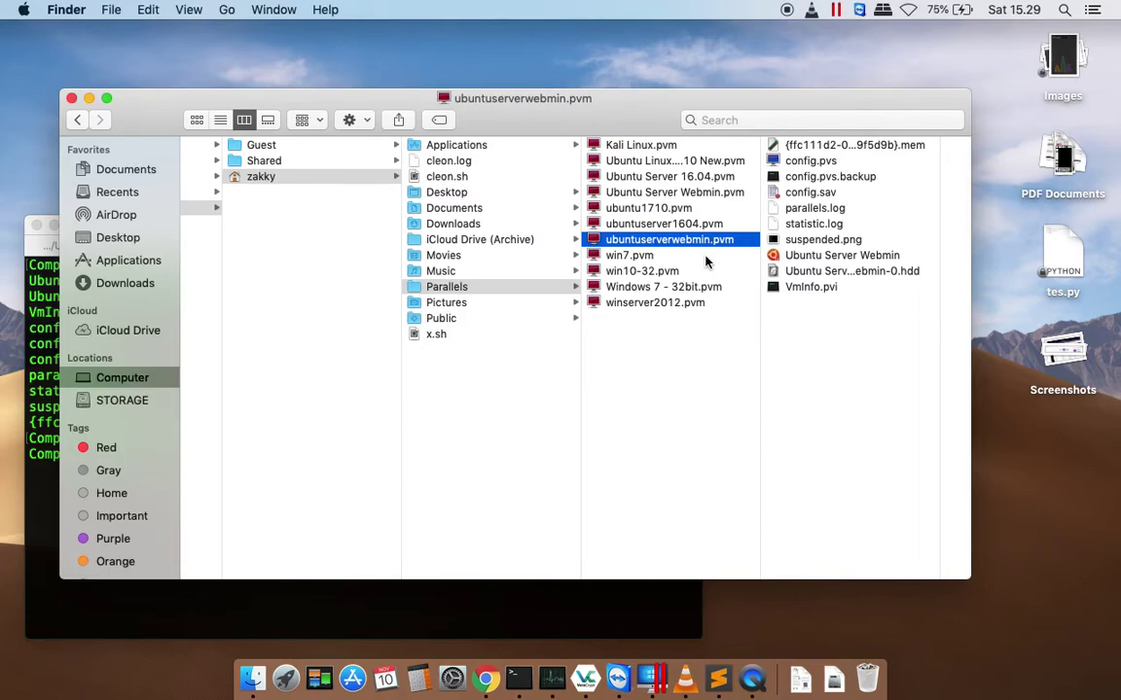
pyautogui.click(668, 368)
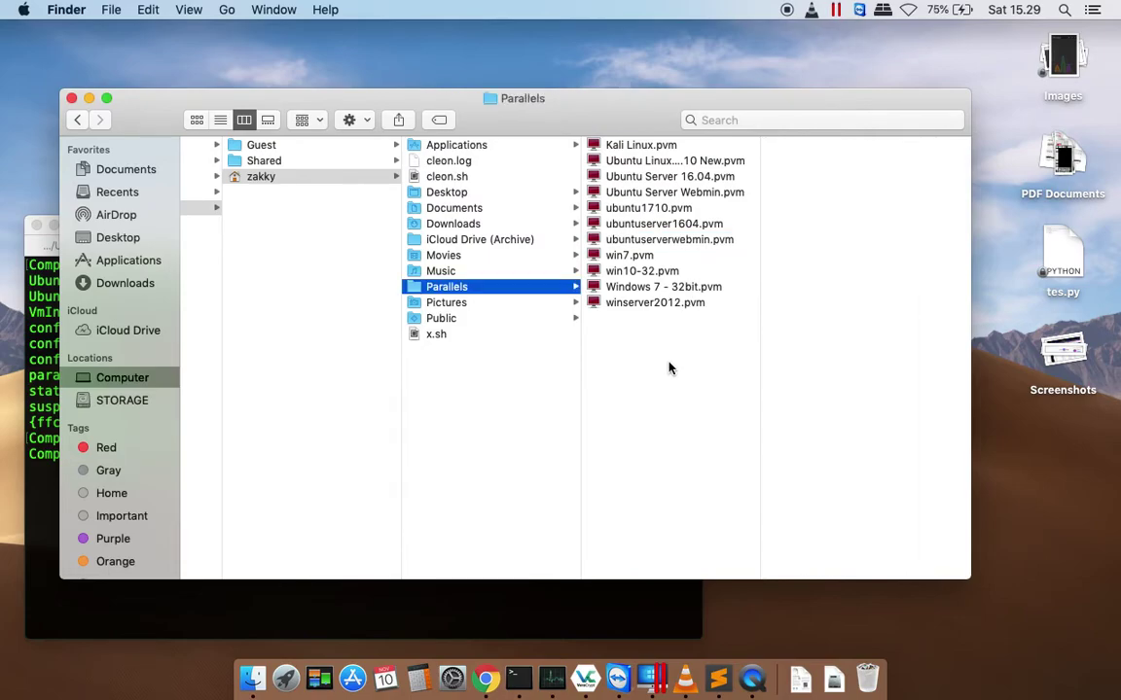
# - Open the ubuntuserverwebmin.pvm virtual machine, declare it as copied, and close its window once it has started
pyautogui.doubleClick(698, 243)
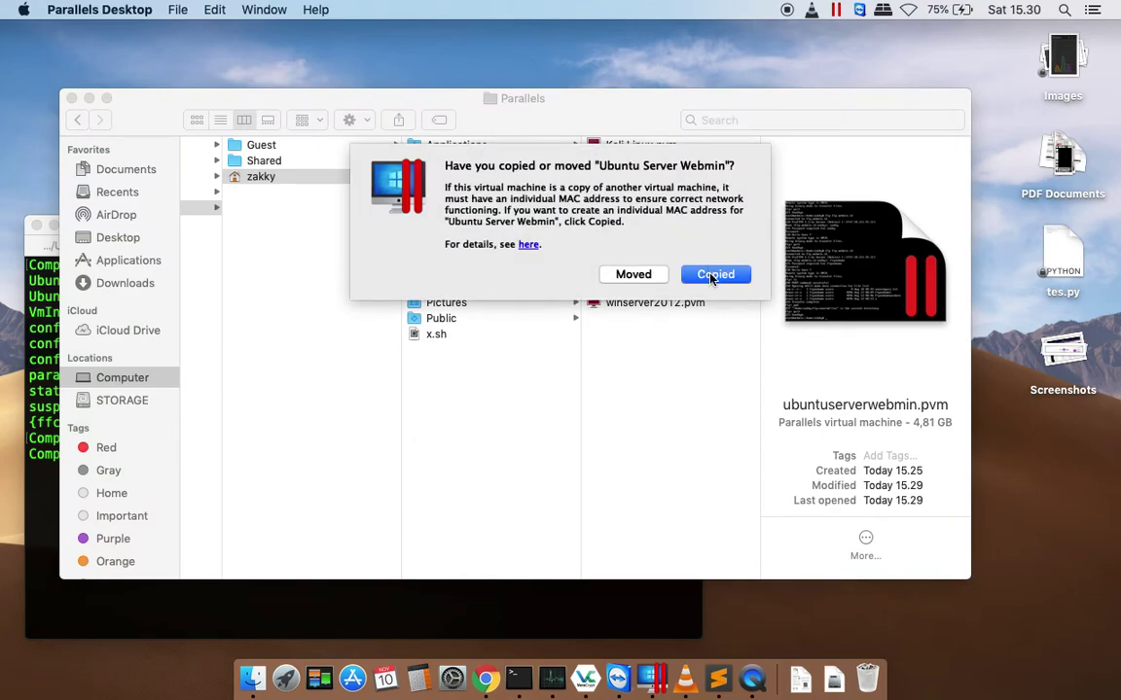
pyautogui.click(715, 274)
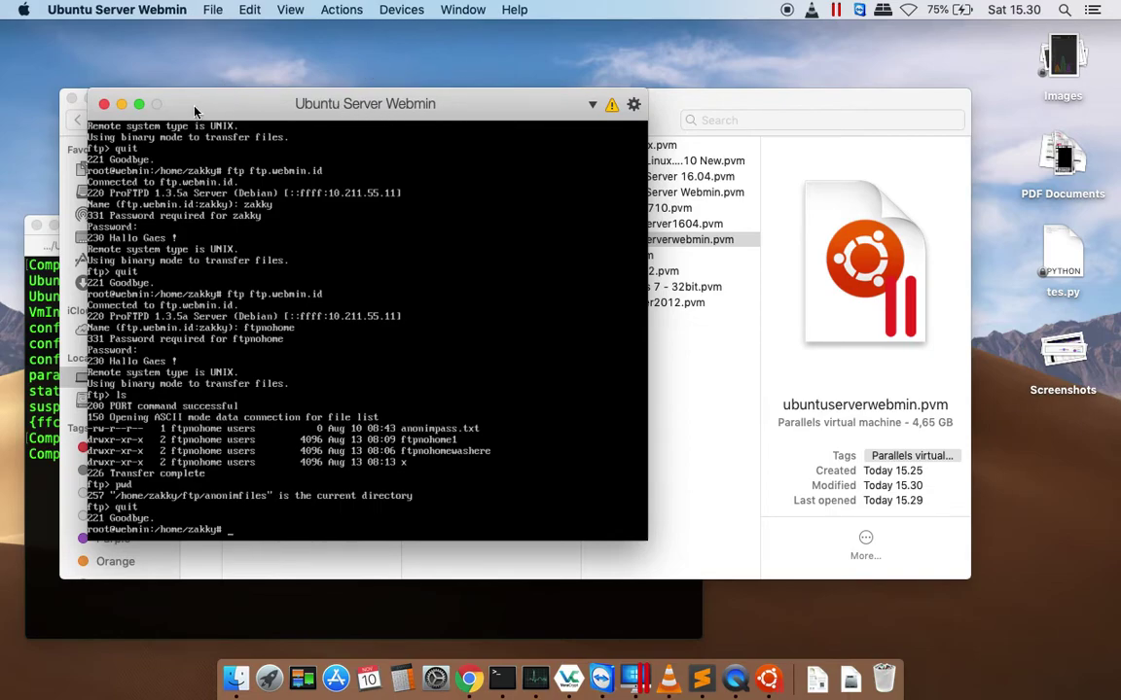
pyautogui.click(103, 109)
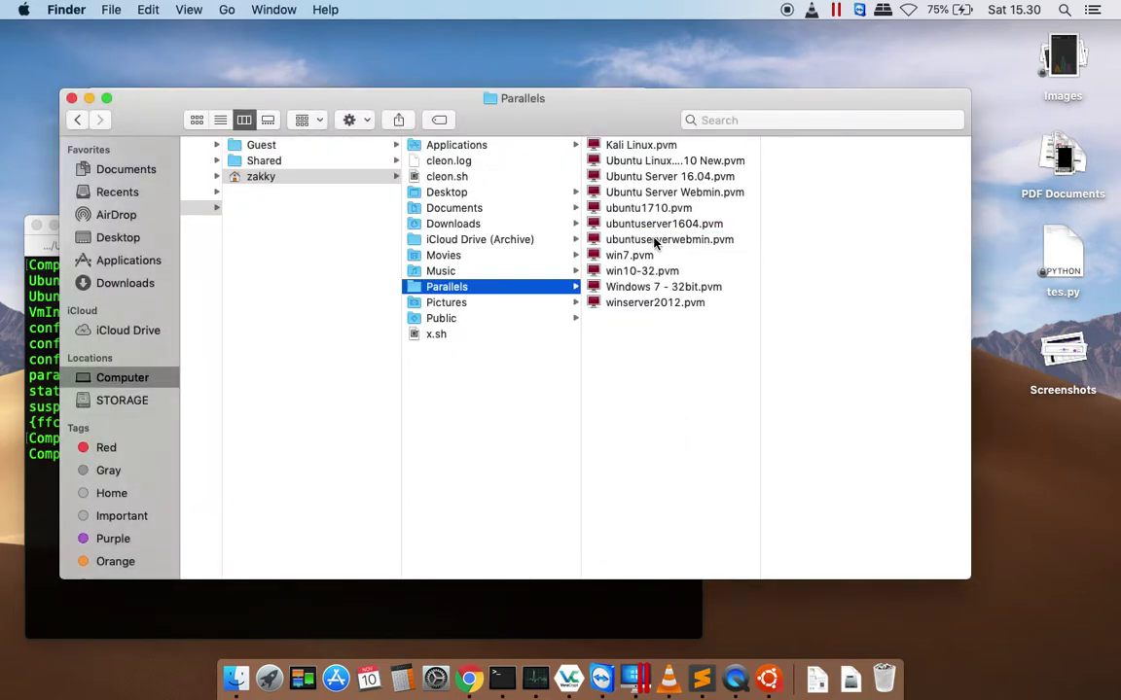
# - Set the staff group's privilege on ubuntuserverwebmin.pvm to Read & Write in its file info, and close the info window
pyautogui.rightClick(661, 240)
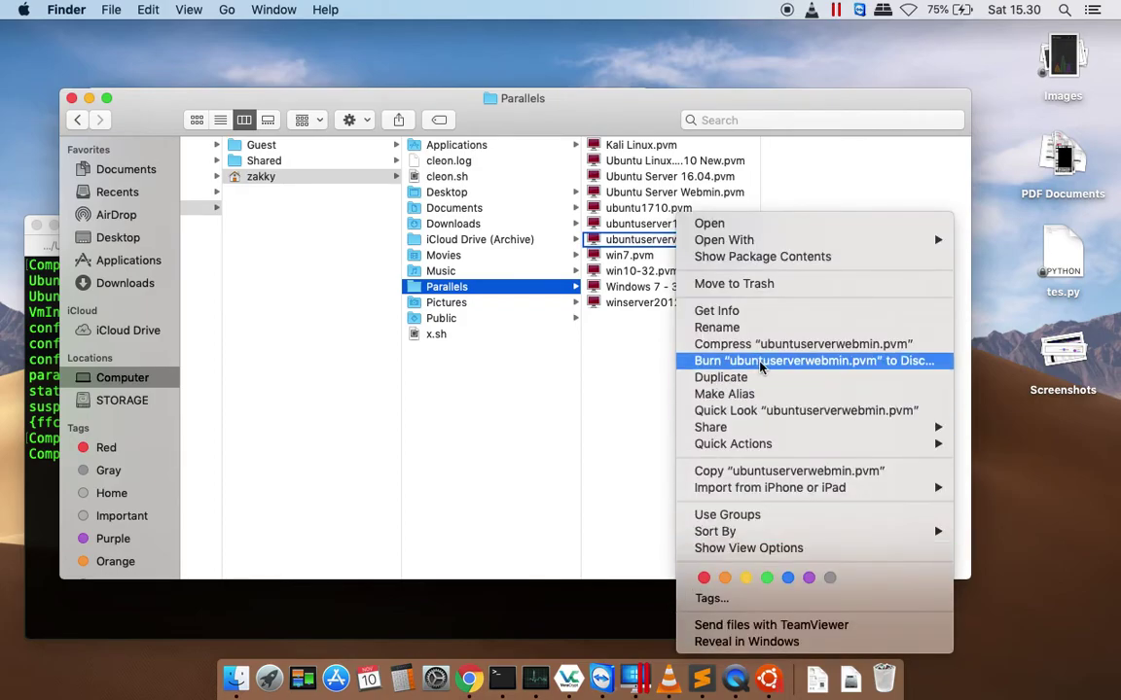
pyautogui.click(746, 311)
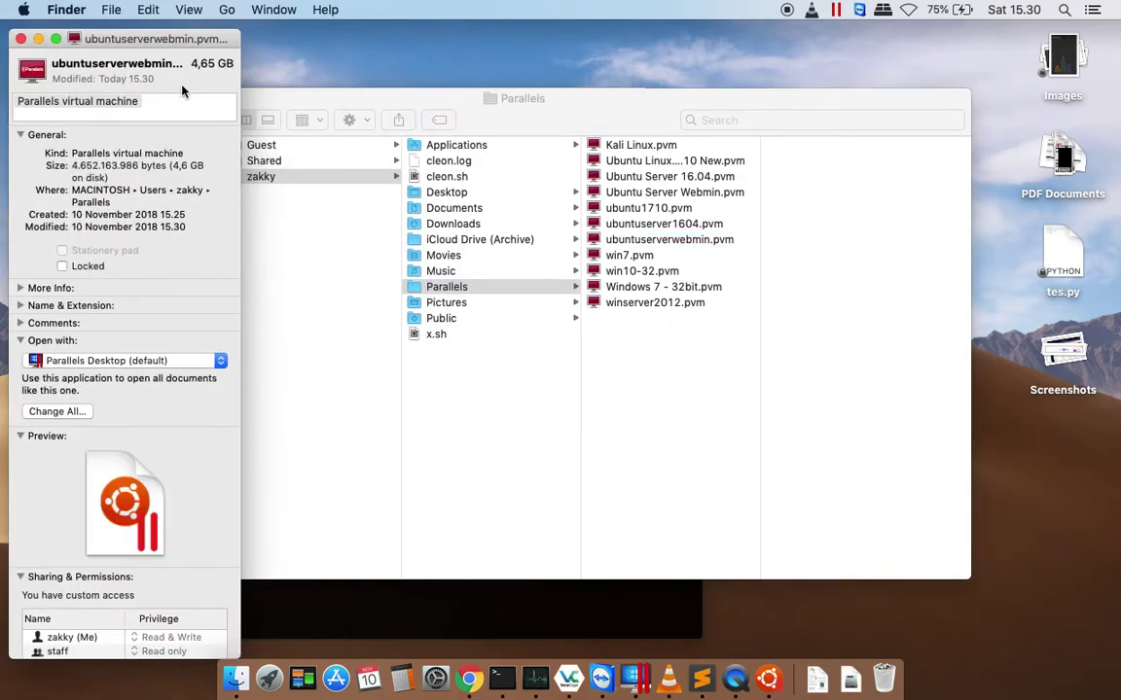
pyautogui.moveTo(143, 43); pyautogui.dragTo(219, 40)
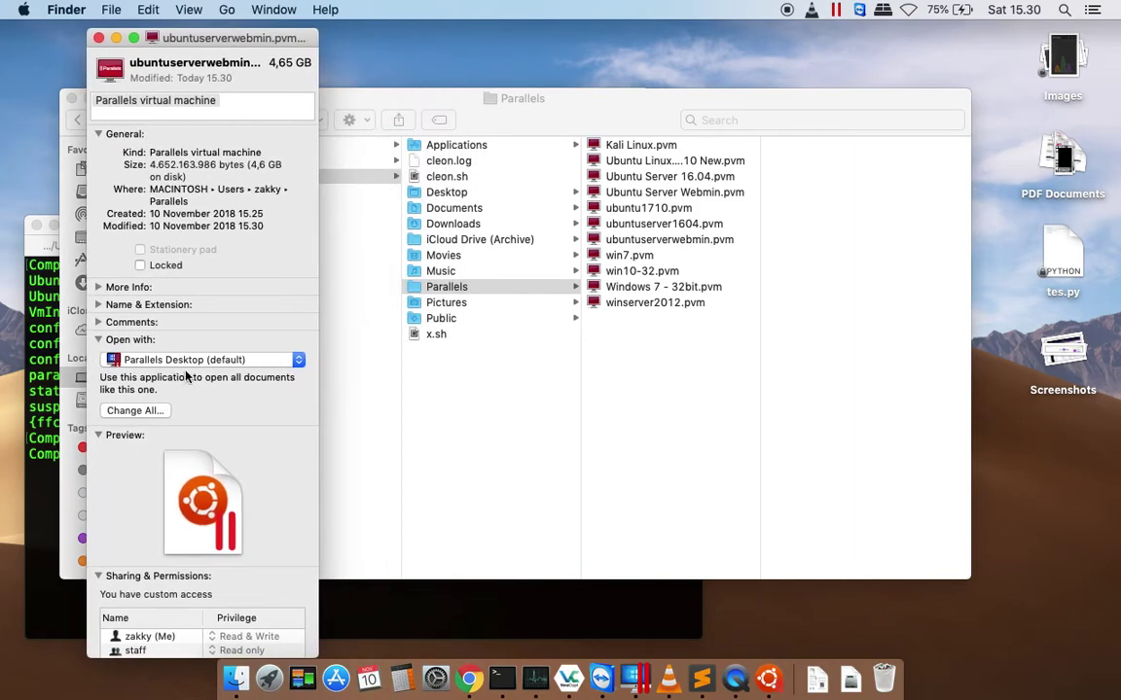
pyautogui.click(249, 654)
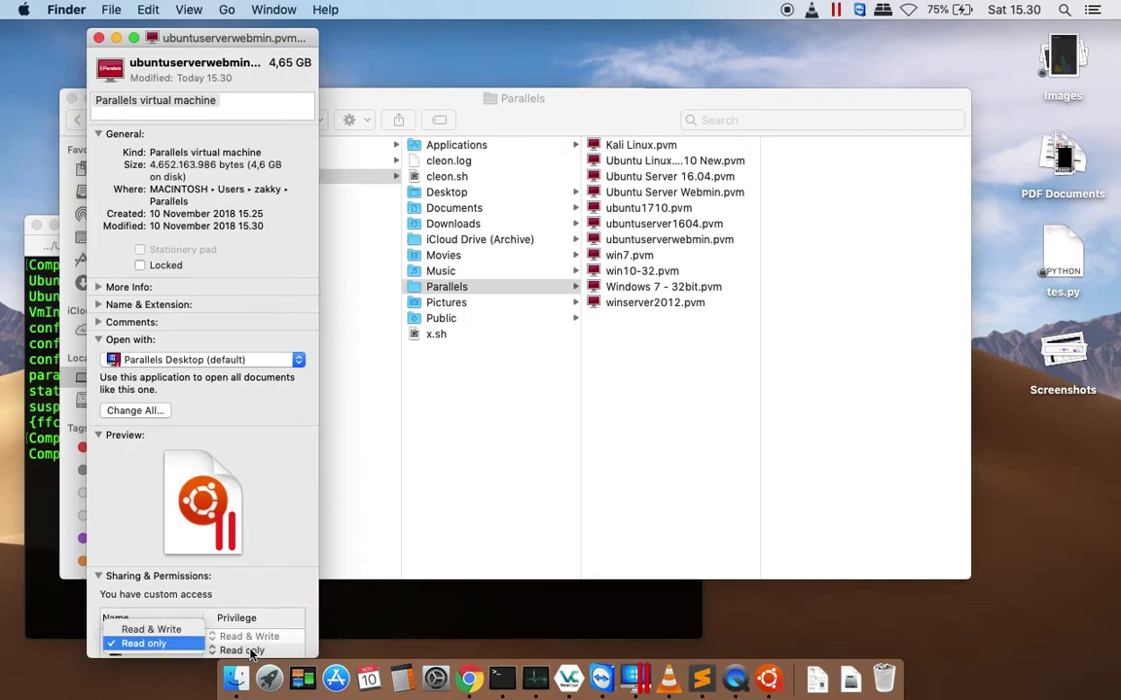
pyautogui.click(150, 629)
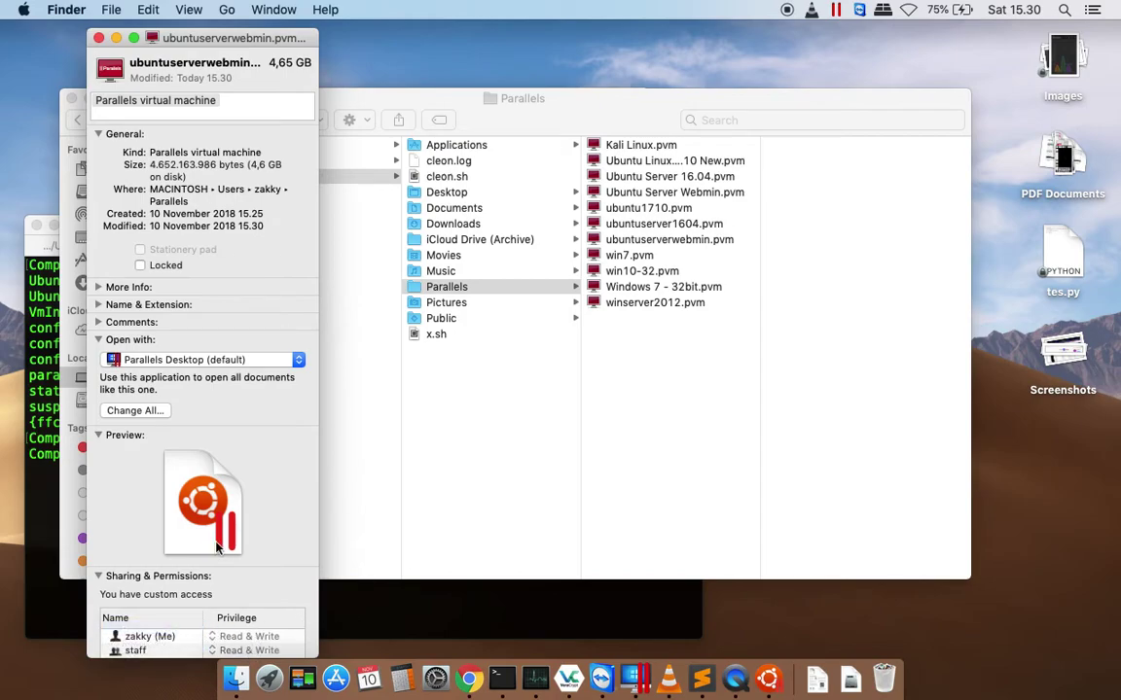
pyautogui.click(98, 38)
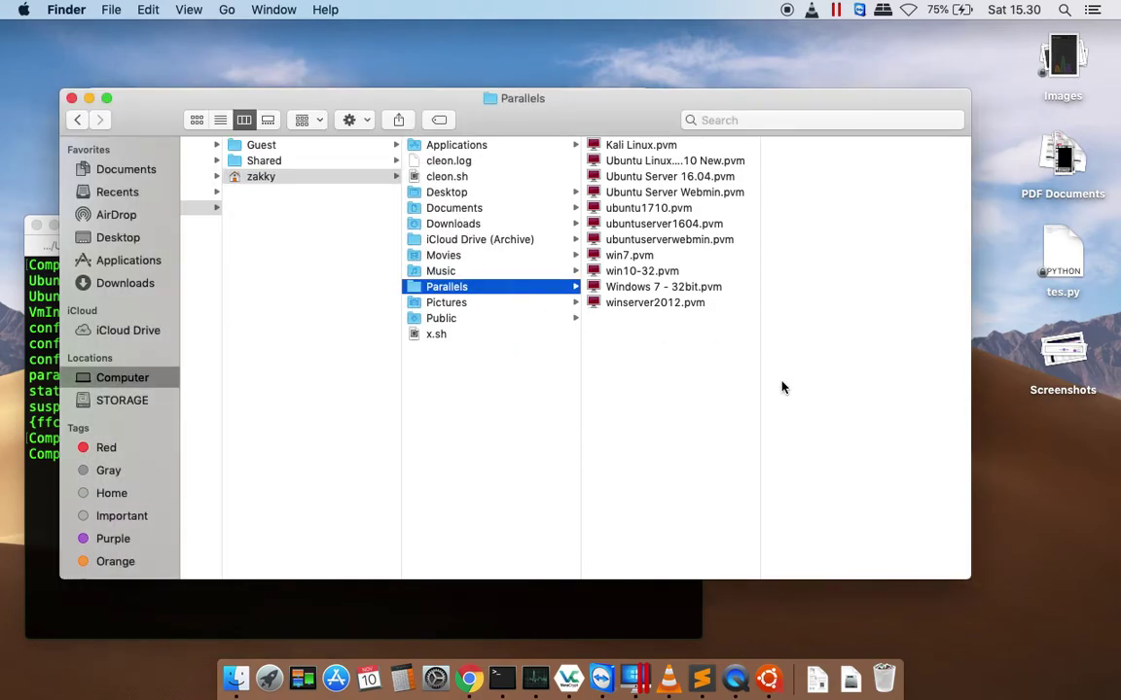
# - Open the ubuntuserverwebmin.pvm virtual machine again to check that it runs, and close its window
pyautogui.doubleClick(678, 245)
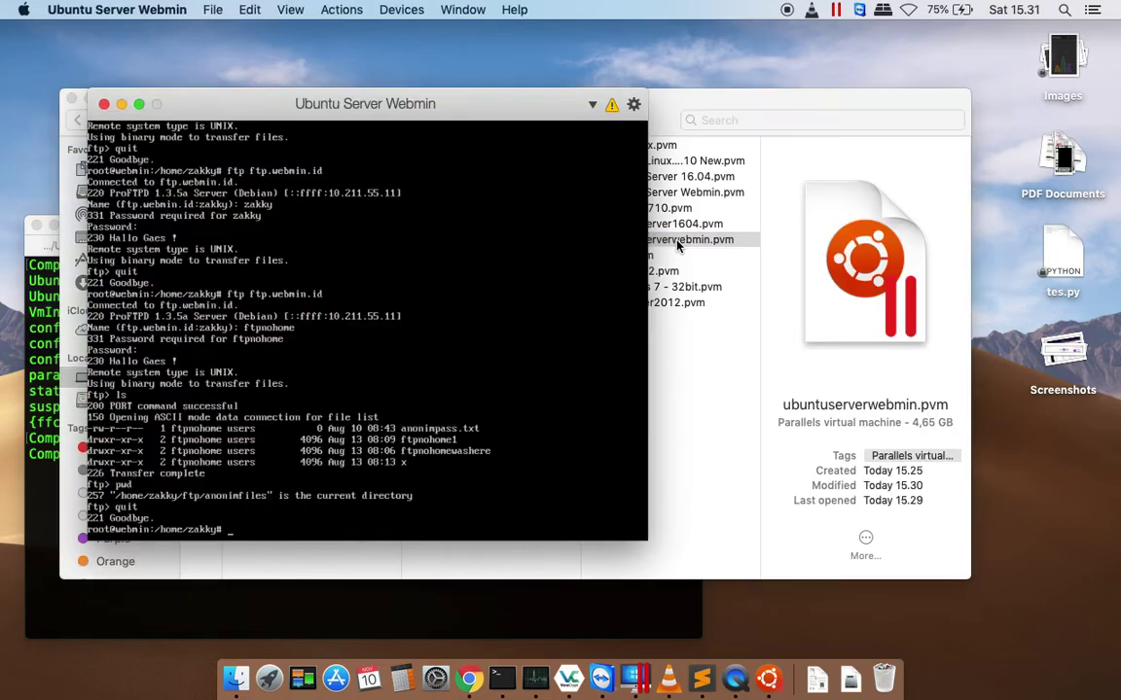
pyautogui.click(103, 104)
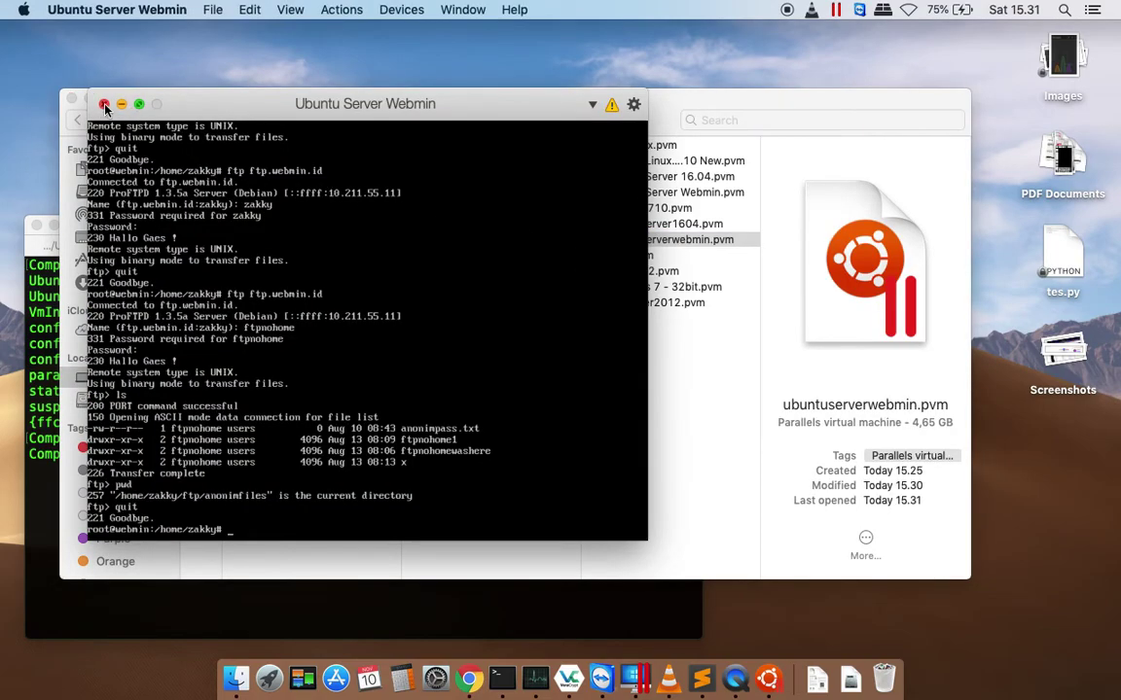